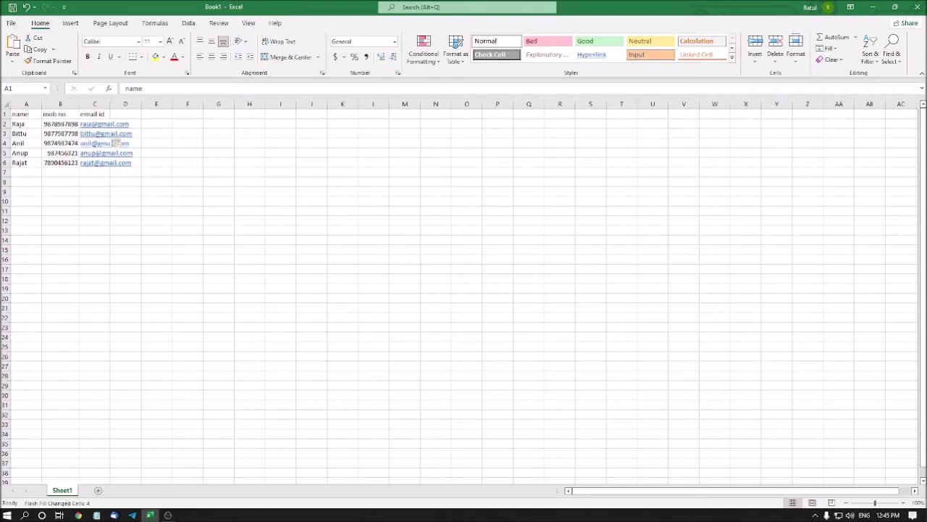
Step: Review the name, mob no and email id headers in row 1
key("Right")
key("Left")
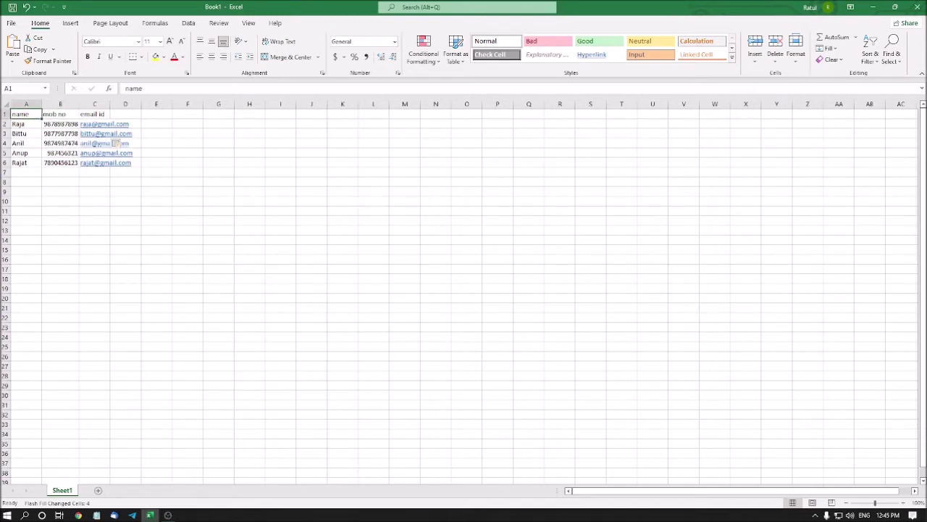
key("Right")
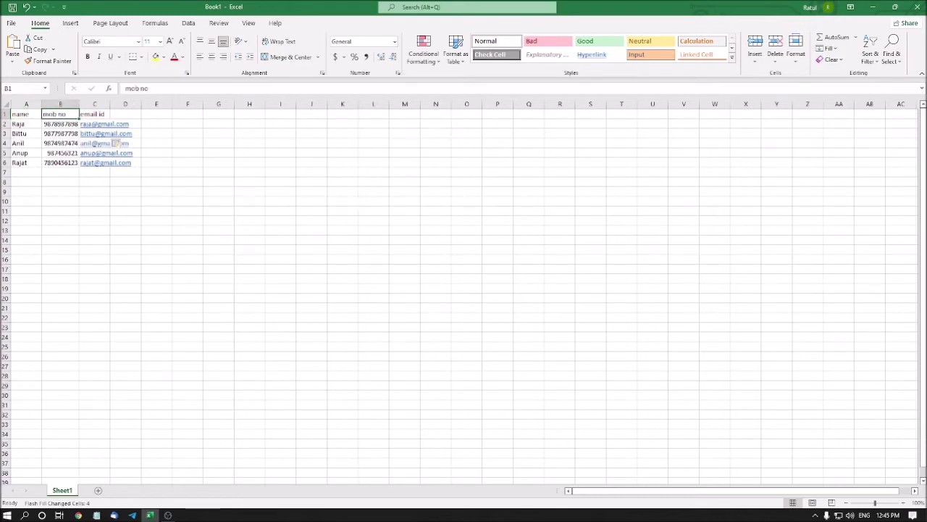
key("Right")
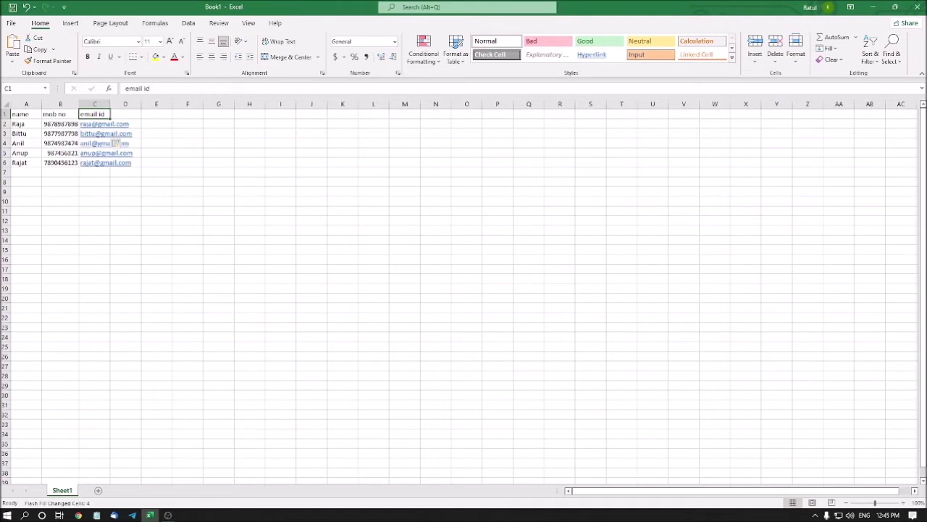
key("Right")
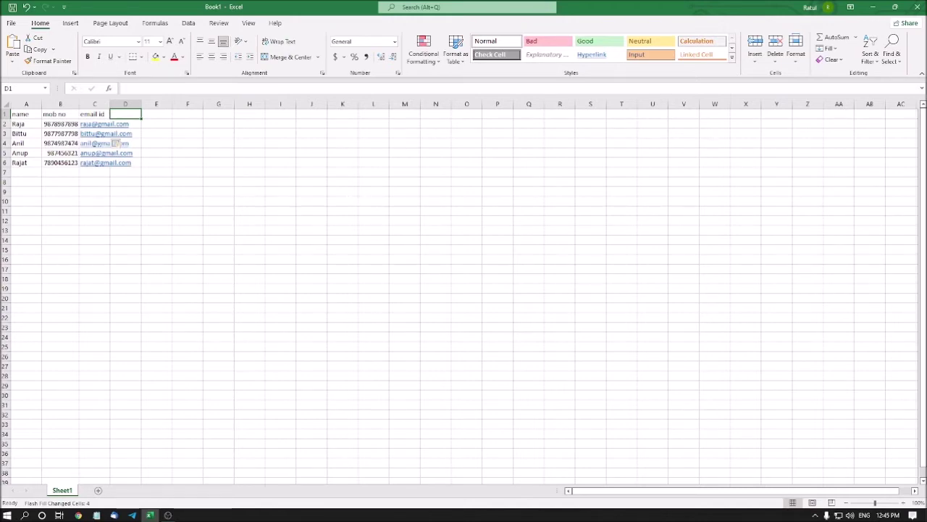
left_click(94, 114)
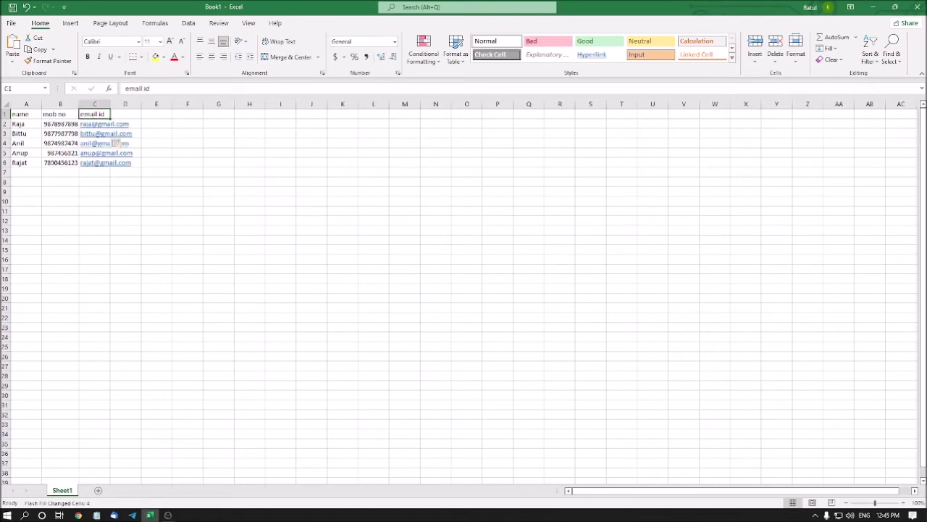
left_click(26, 113)
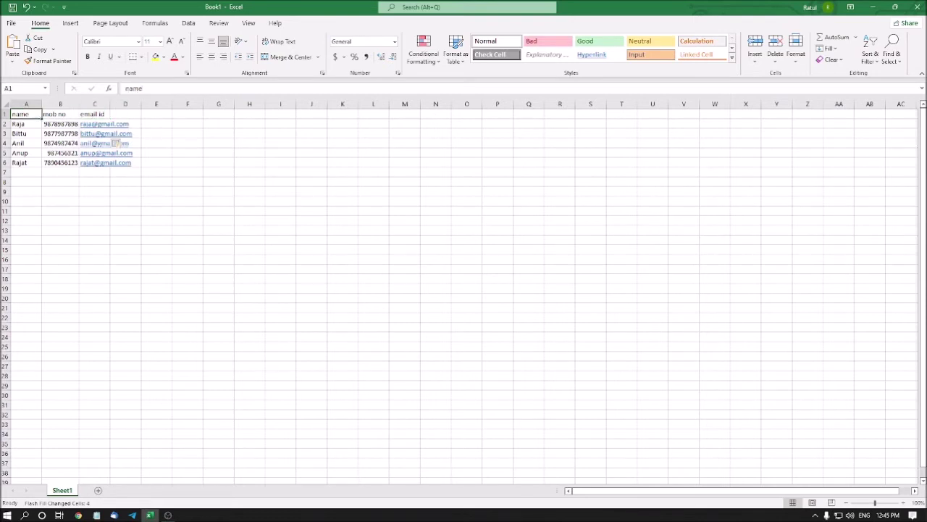
Step: Examine the contact records in rows 2 to 6 across the name, mob no and email id columns
key("Down")
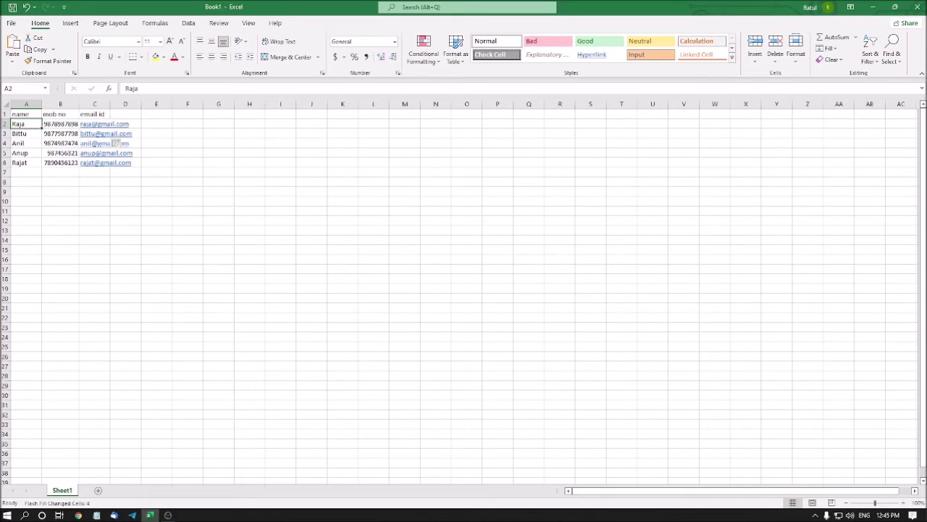
key("Right")
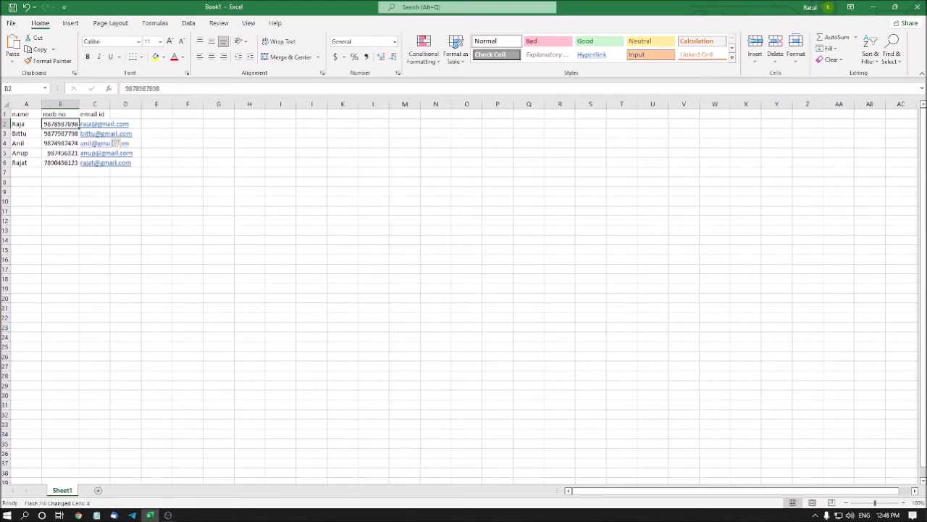
key("Right")
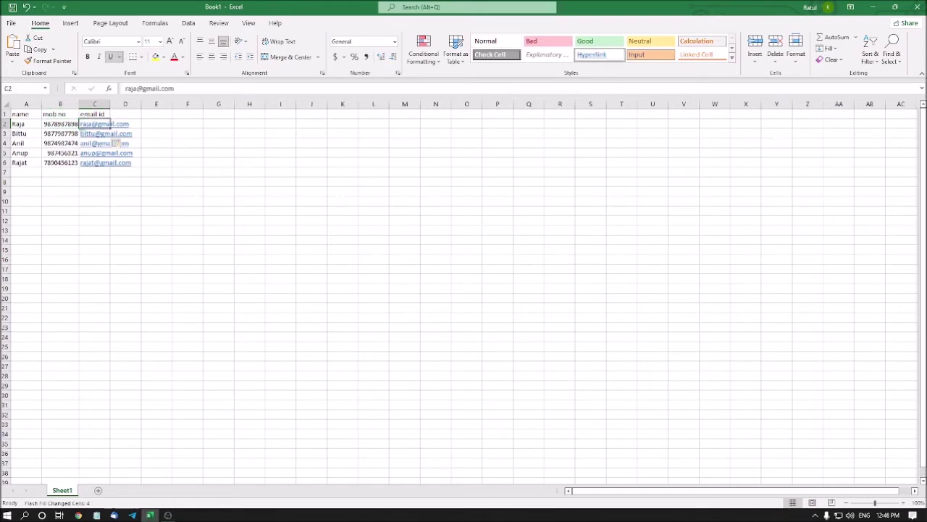
key("Right")
key("Right")
key("Right")
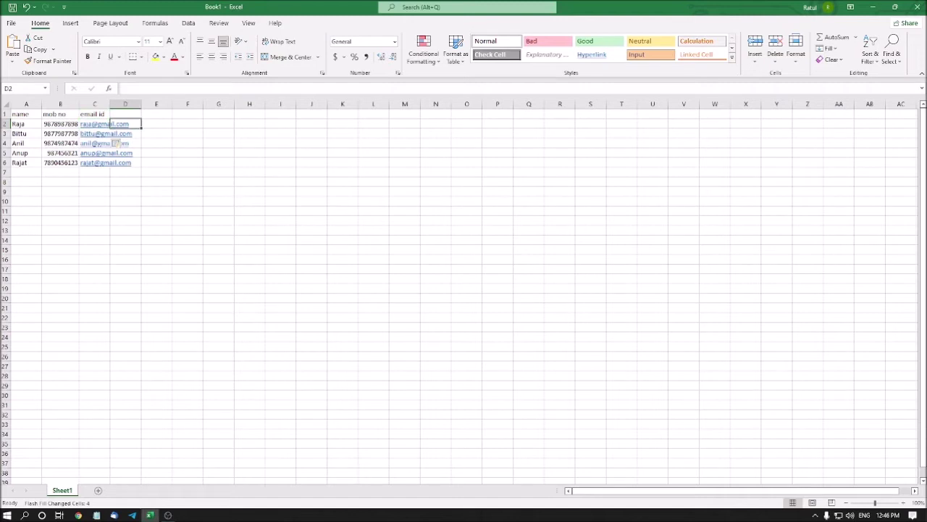
key("Right")
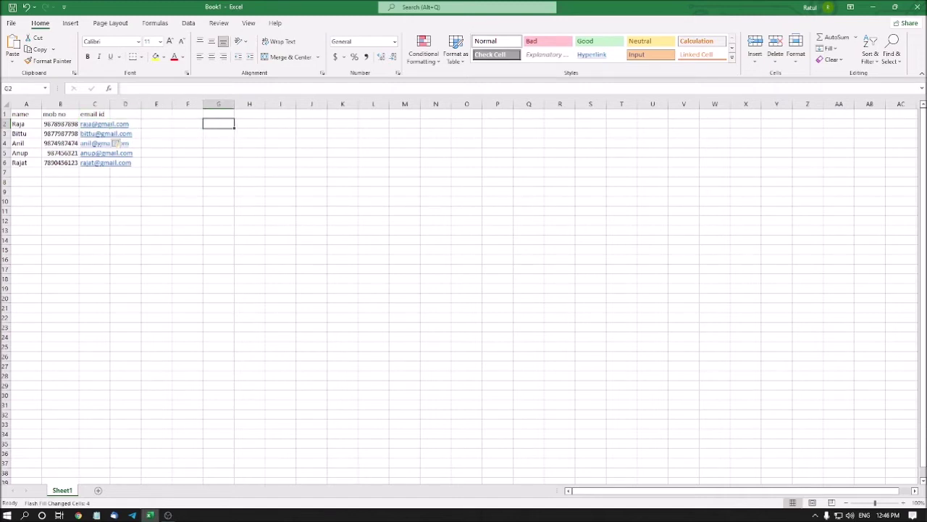
key("Left")
key("Left")
key("Left")
key("Left")
key("Down")
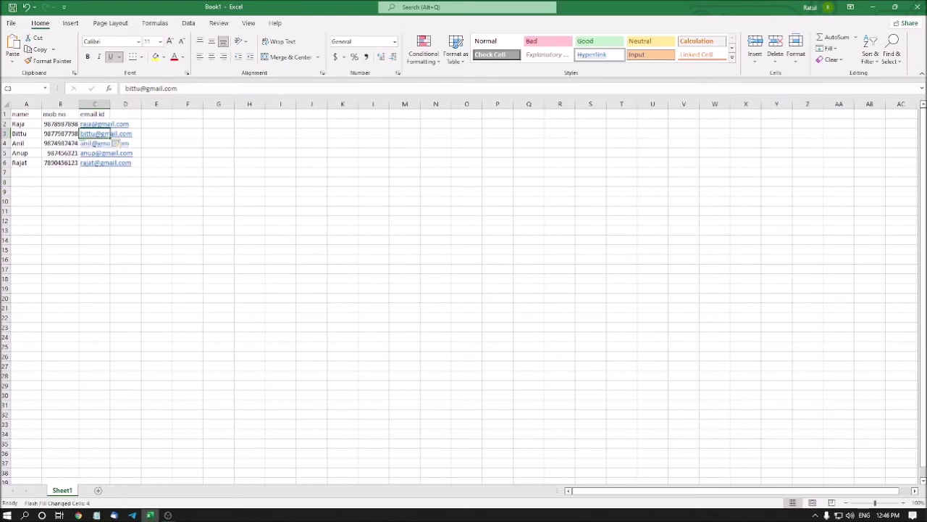
key("Left")
key("Left")
key("Down")
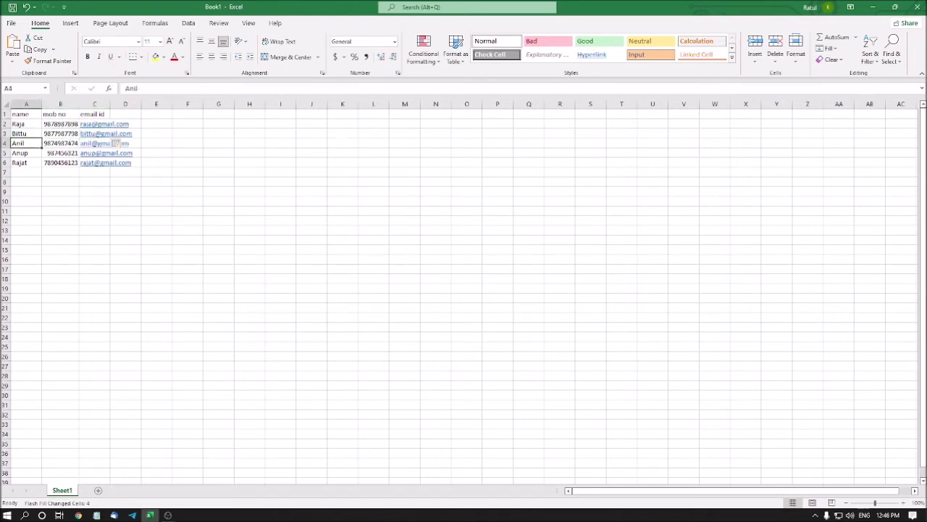
key("Down")
key("Down")
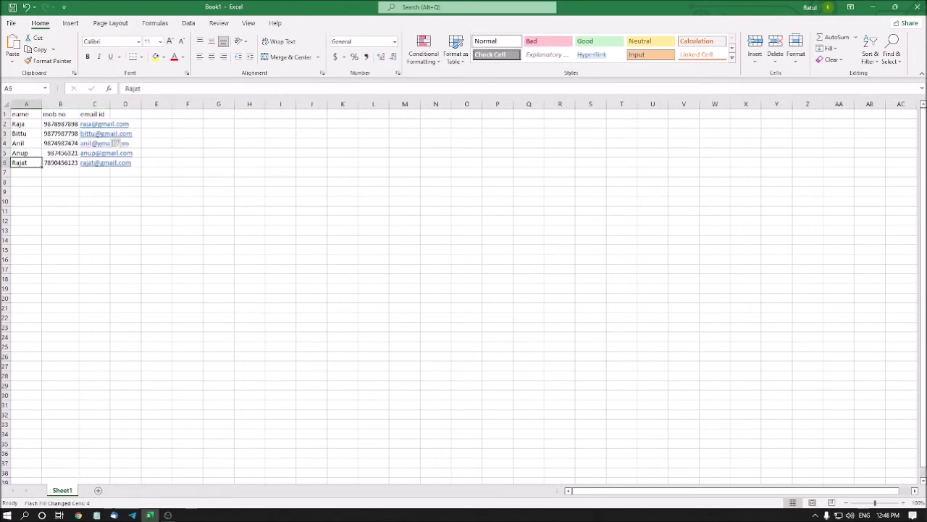
key("Up")
key("Up")
key("Up")
key("Up")
key("Up")
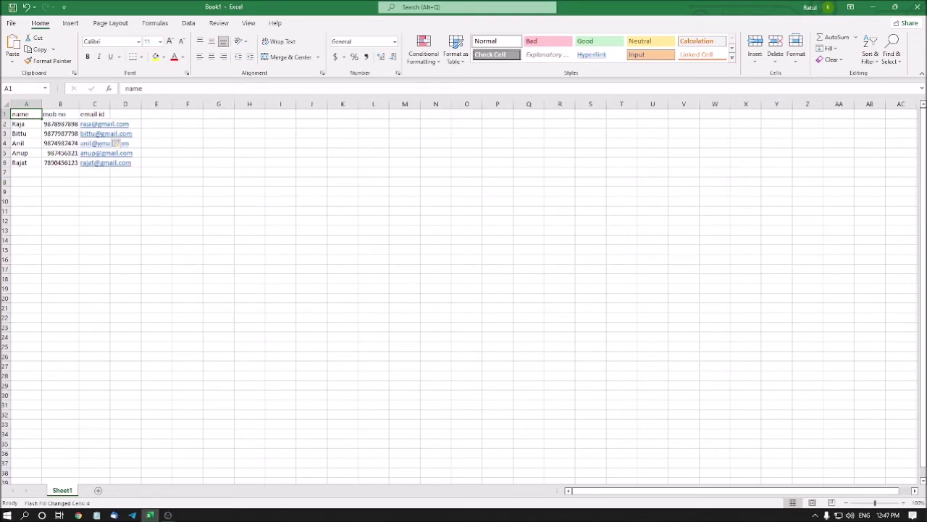
key("alt+h")
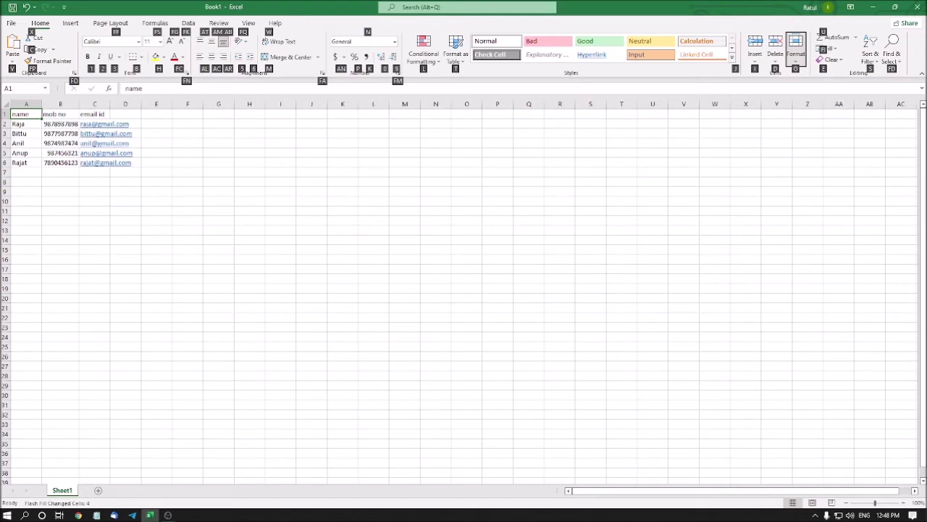
key("Escape")
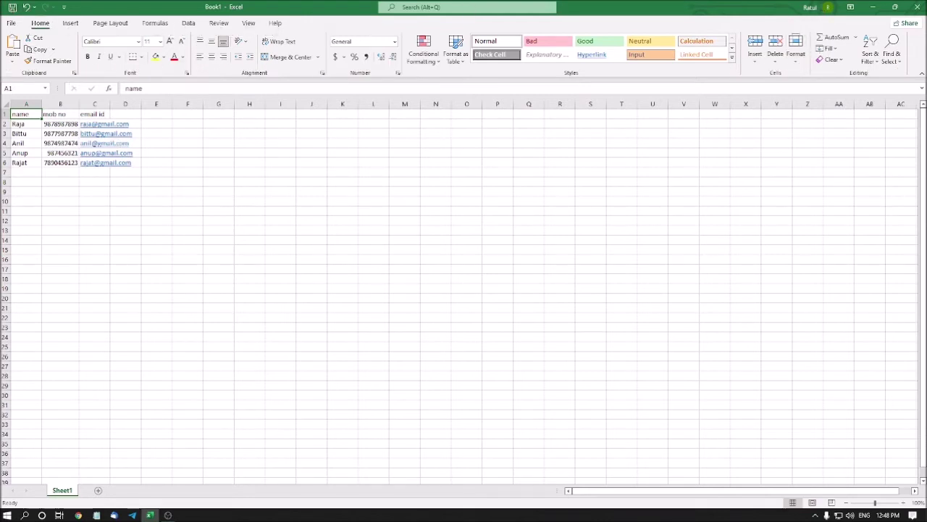
key("shift+F10")
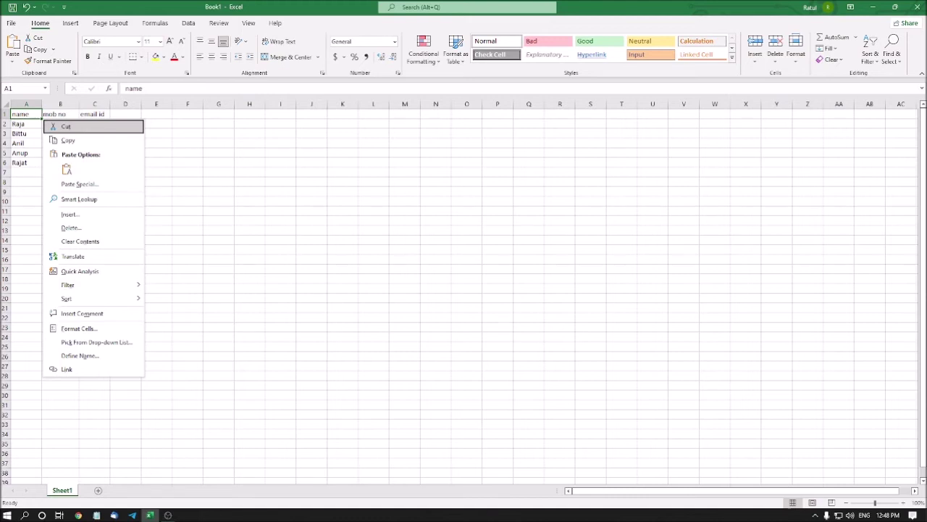
key("Down")
key("Return")
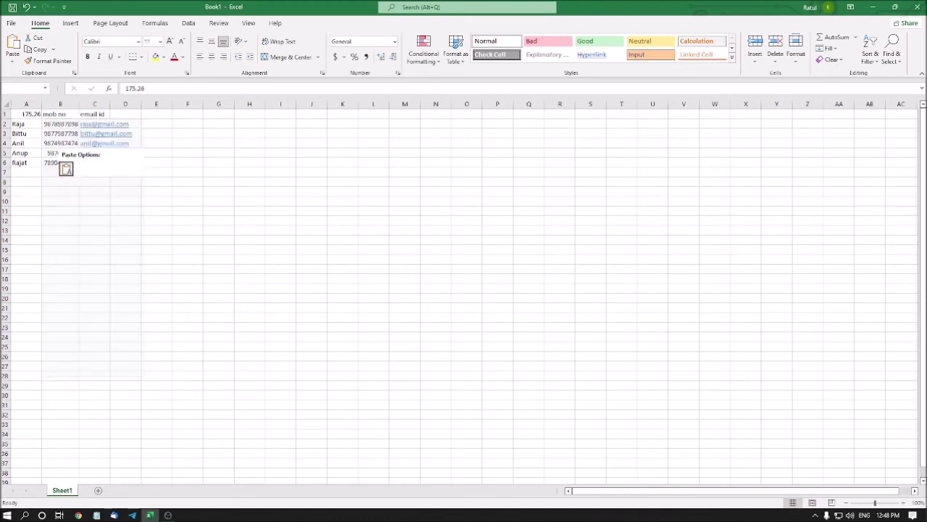
key("Down")
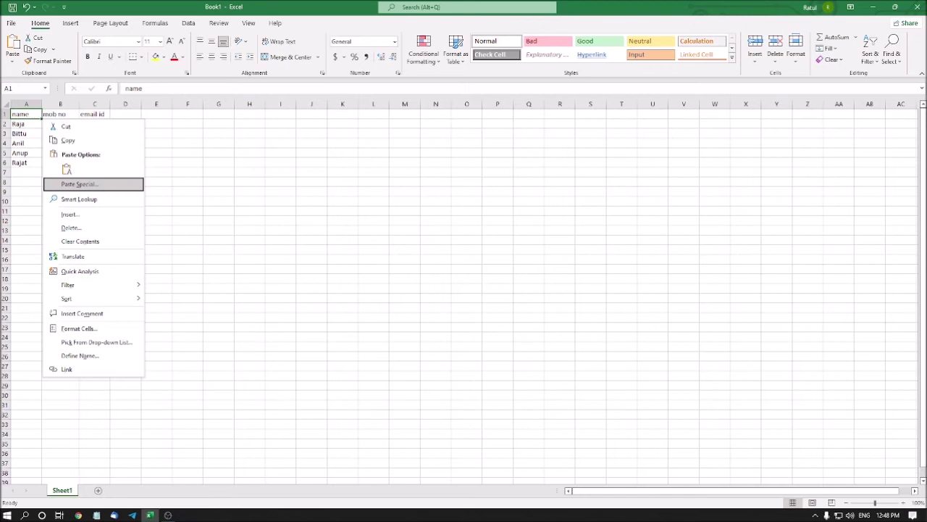
key("Down")
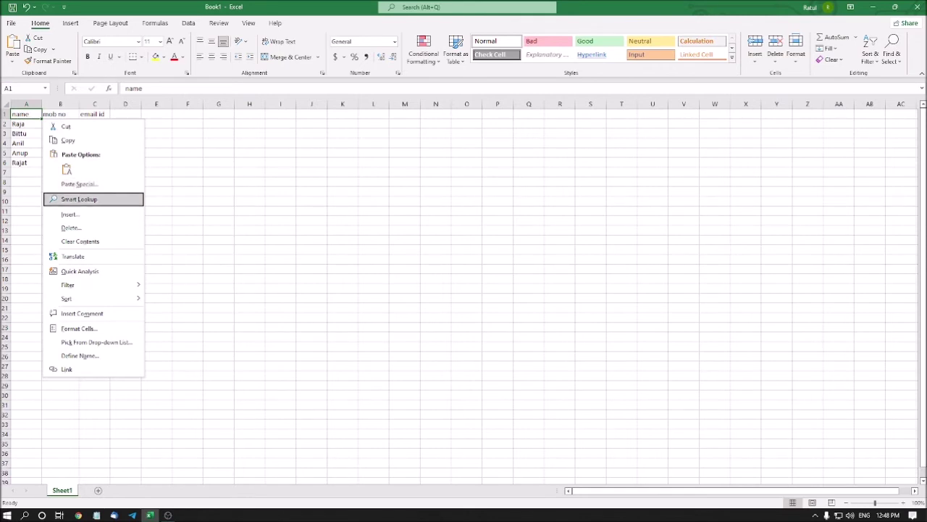
key("Down")
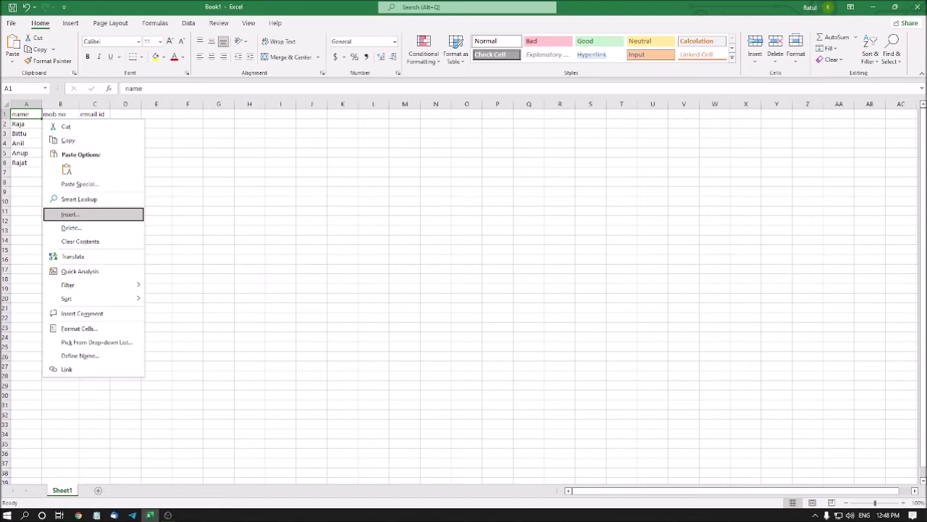
key("Escape")
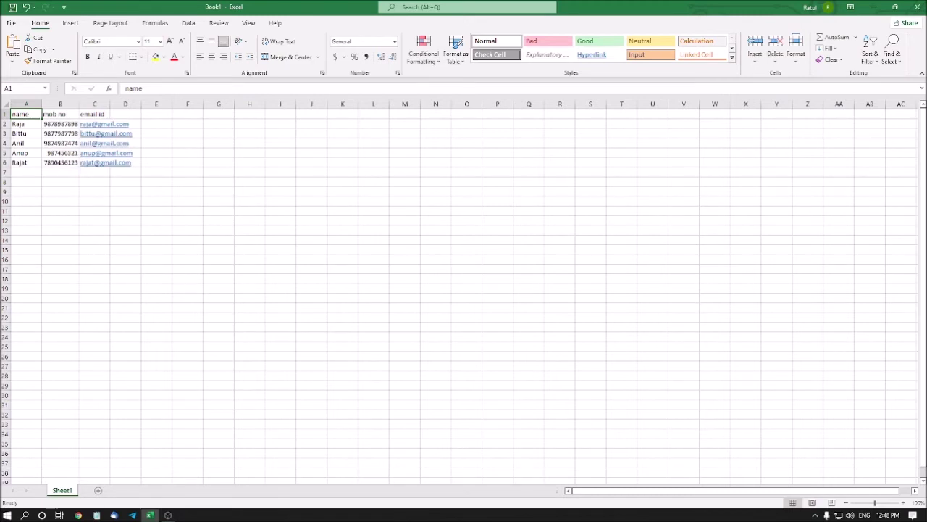
Step: Insert an entire column before the name column using the Insert cells options
key("ctrl+shift+plus")
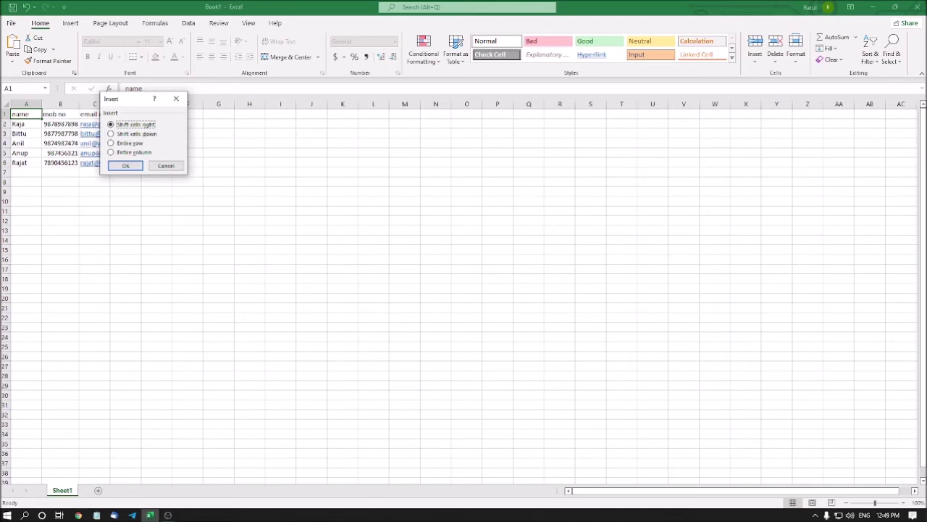
key("Down")
key("Down")
key("Up")
key("Up")
key("Up")
key("Up")
key("Down")
key("Up")
left_click(111, 152)
key("Return")
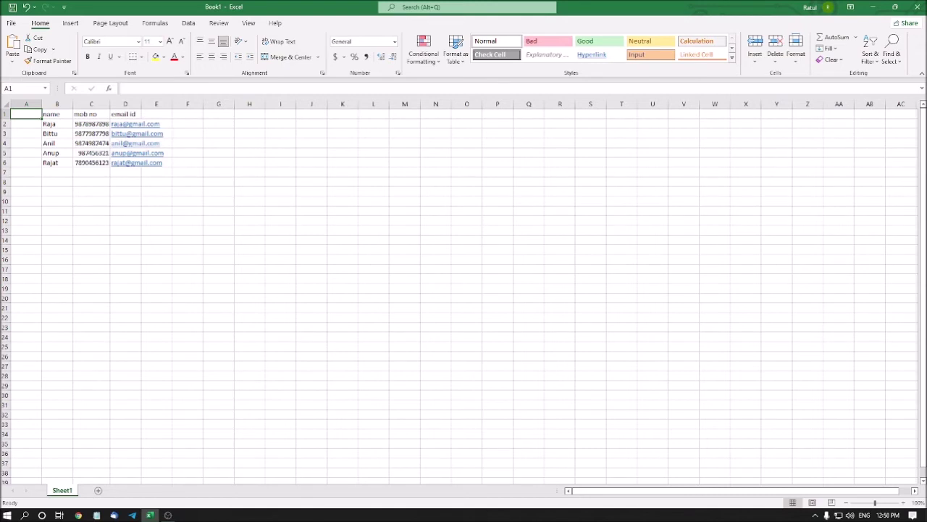
Step: Enter the header "SL. No." in cell A1 of the empty first column
left_click(58, 113)
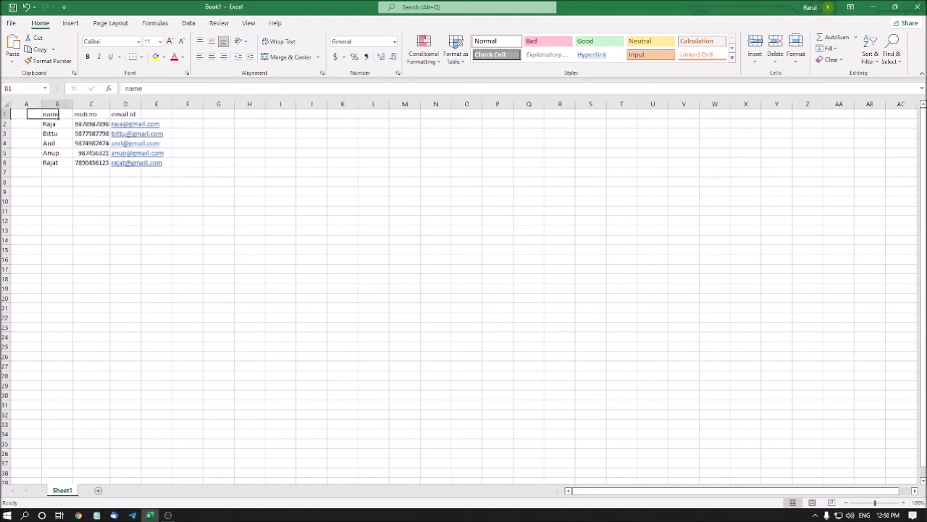
left_click(91, 113)
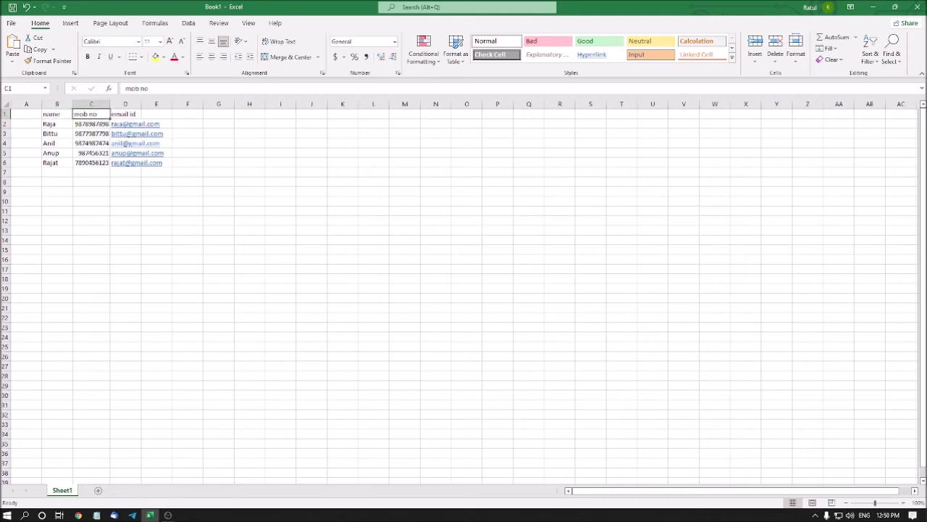
left_click(125, 113)
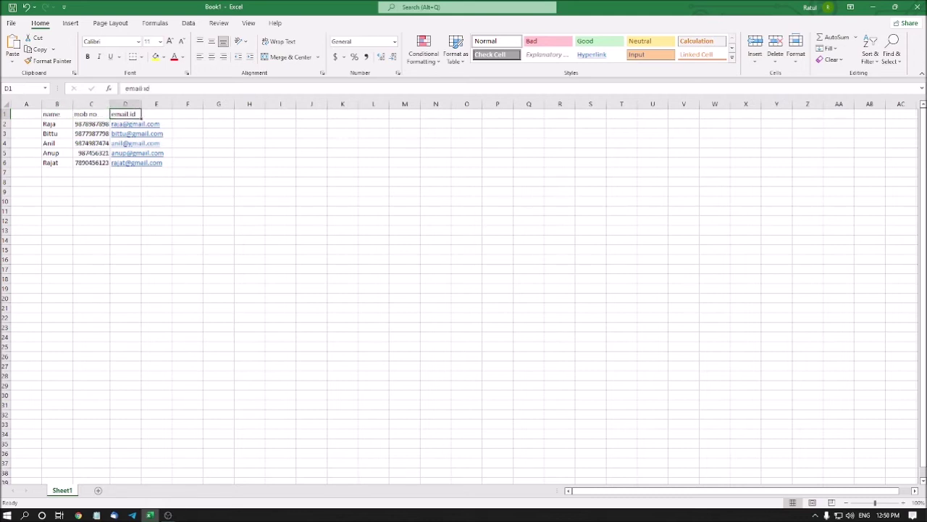
left_click(92, 114)
left_click(26, 113)
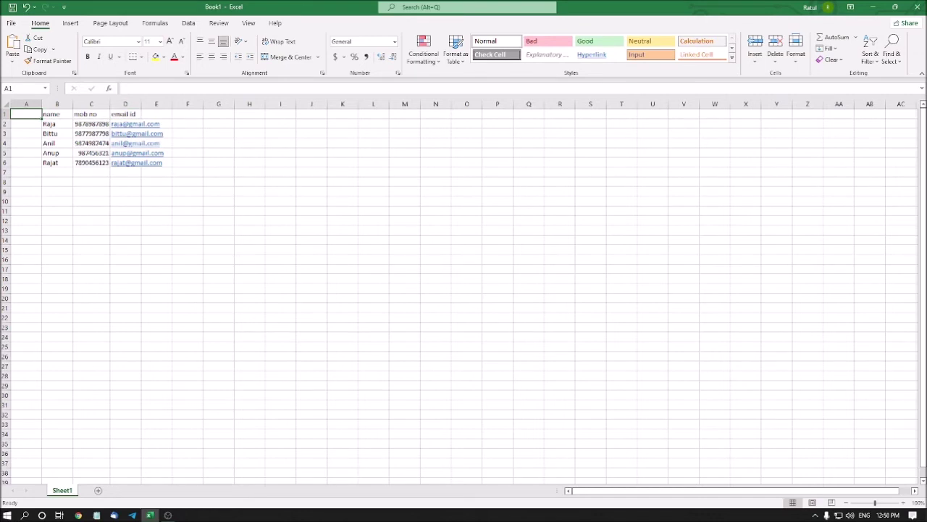
type("SL. No.")
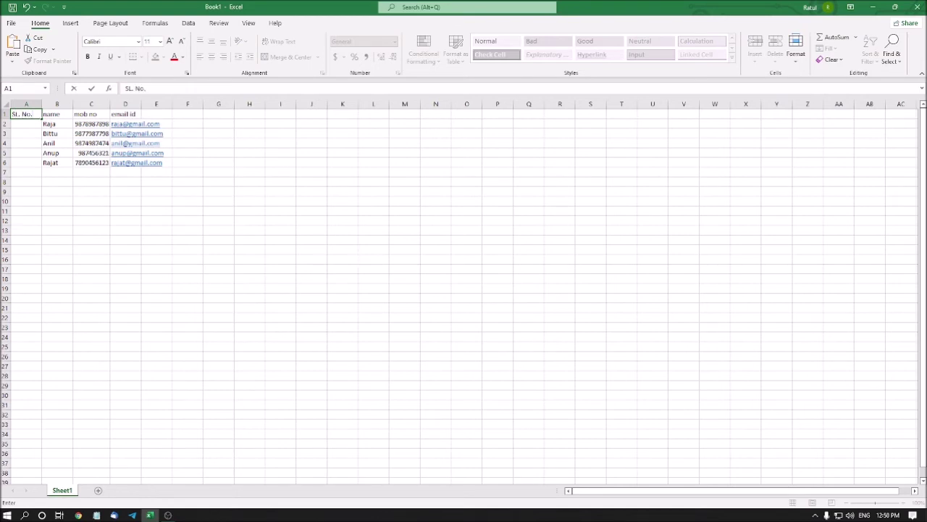
key("Return")
left_click(24, 114)
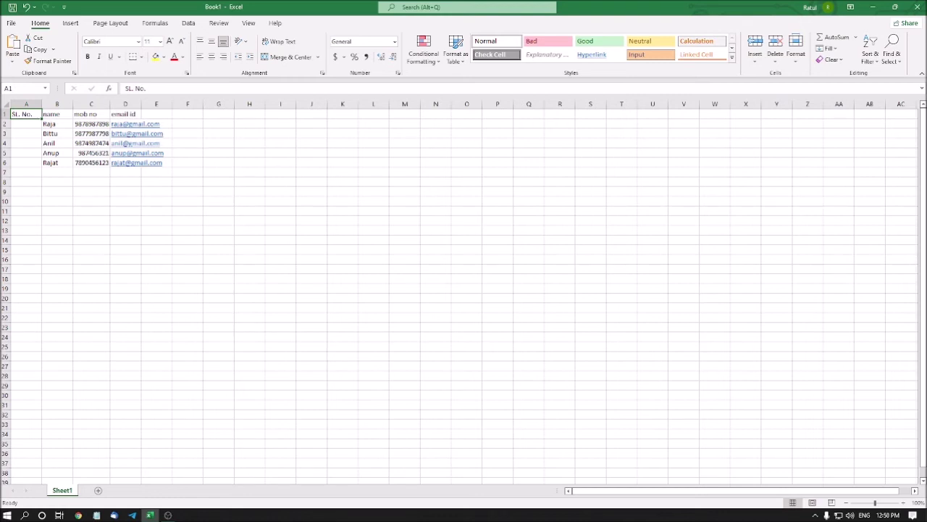
Step: Fill cells A2 to A6 with the serial numbers 1, 2, 3, 4 and 5
key("Return")
type("1")
key("Return")
type("2")
key("Return")
type("3")
key("Return")
type("4")
key("Return")
type("5")
key("Return")
left_click(26, 162)
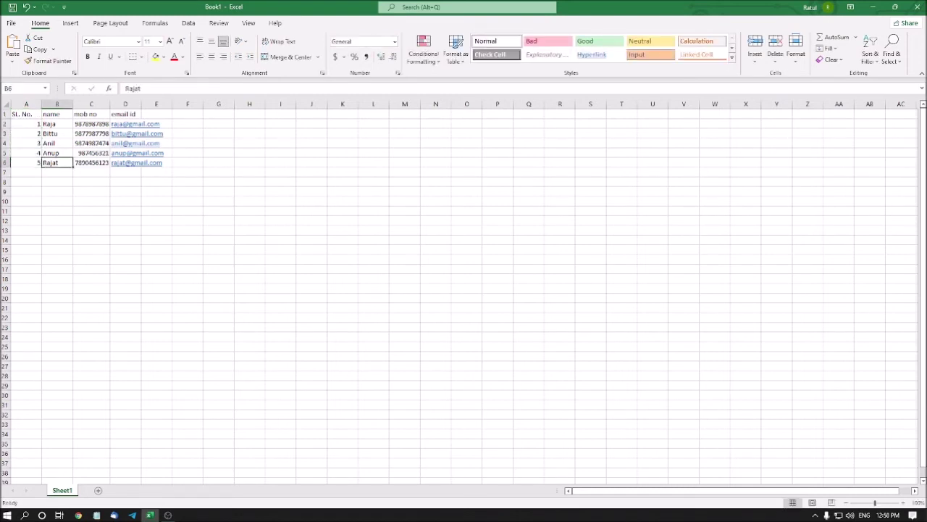
Step: Review the serial number column up to its header and the first cells of the name column
key("Up")
key("Up")
key("Up")
key("Up")
key("Up")
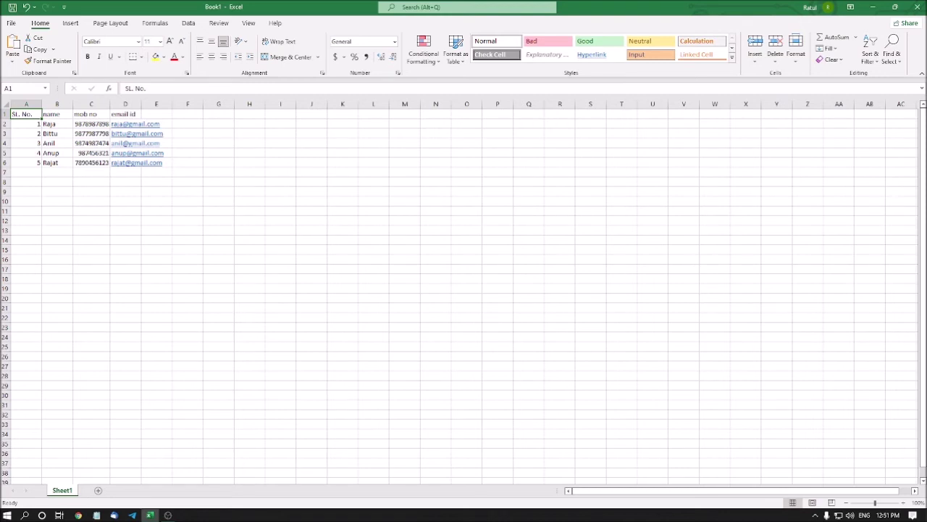
left_click(58, 114)
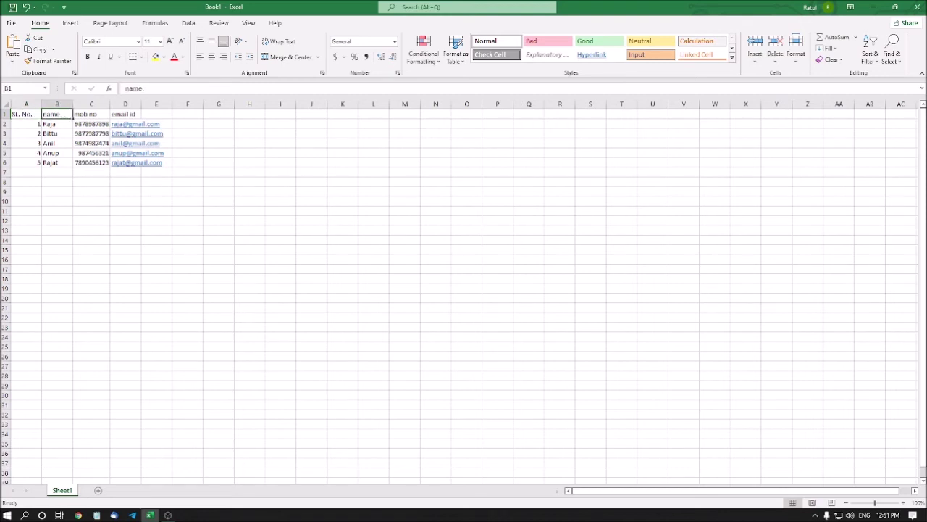
left_click(57, 124)
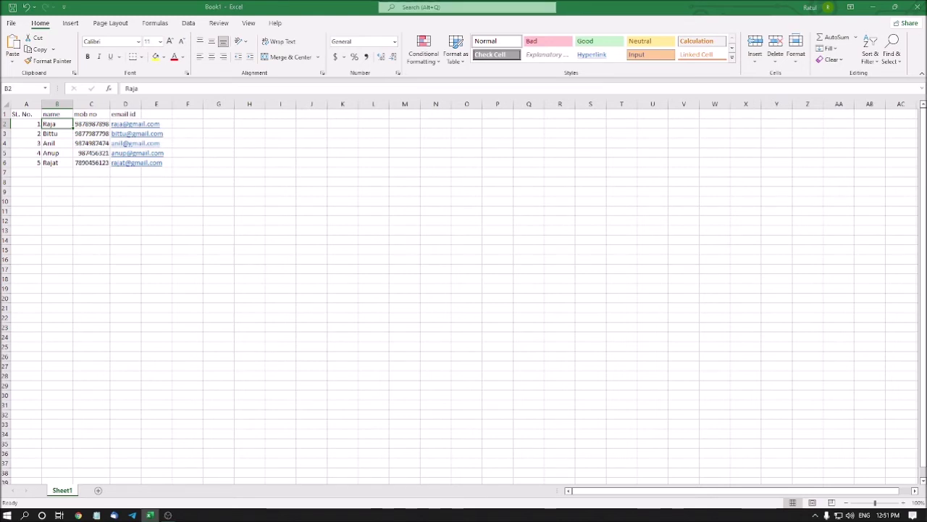
Step: Insert an entire row above the first contact record, at row 2, using the Insert cells options
key("ctrl+shift+plus")
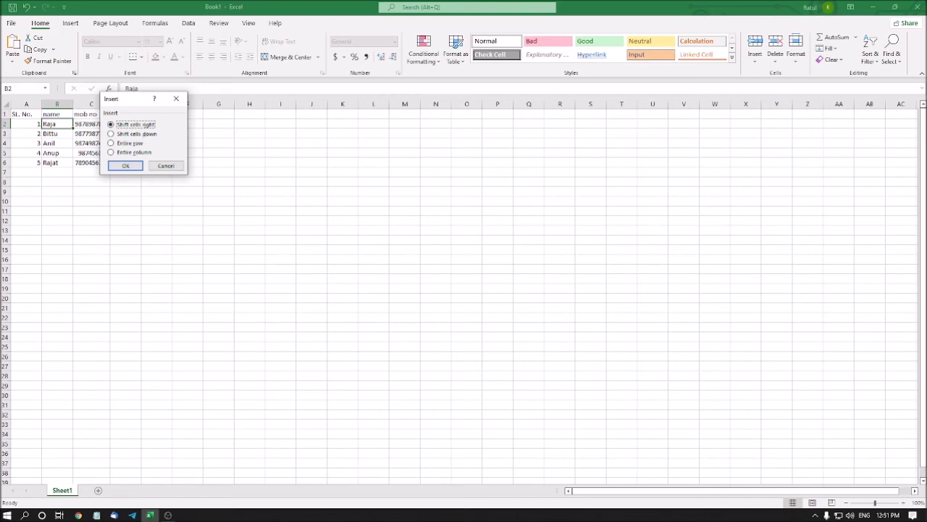
key("Down")
key("Down")
key("Return")
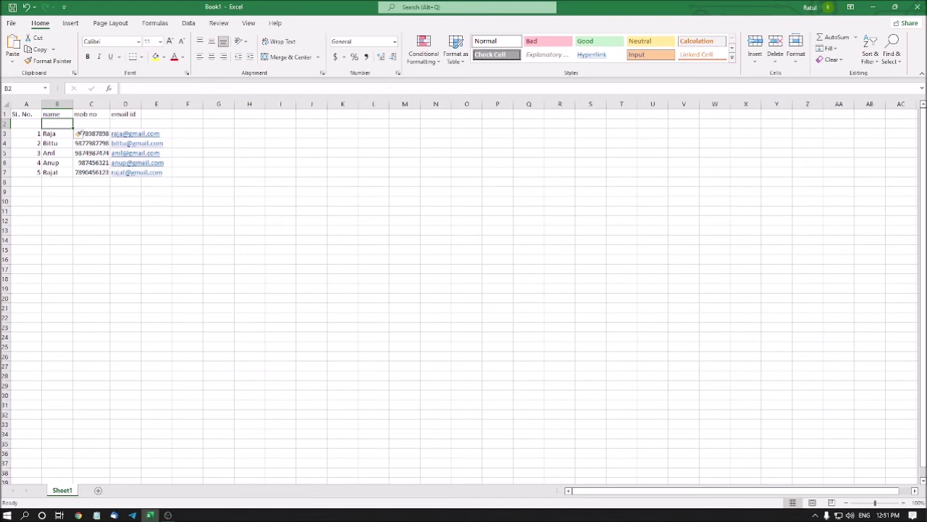
key("Up")
key("Down")
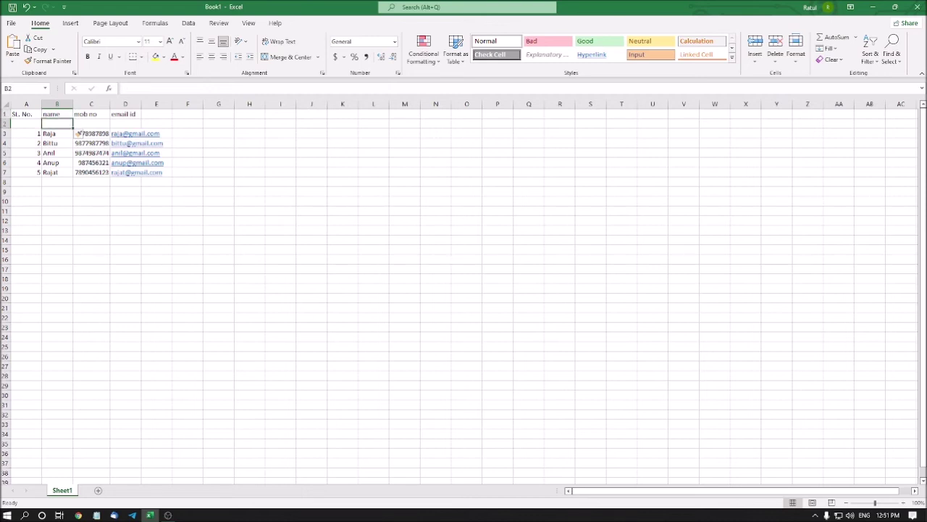
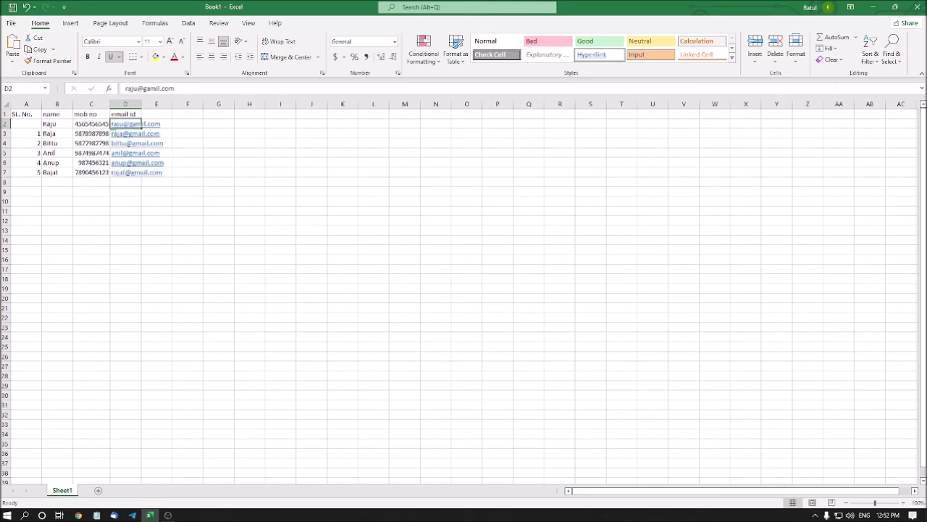
Step: Select the entire row 2, which holds the contact record without a serial number
key("Left")
key("Left")
key("Left")
key("Right")
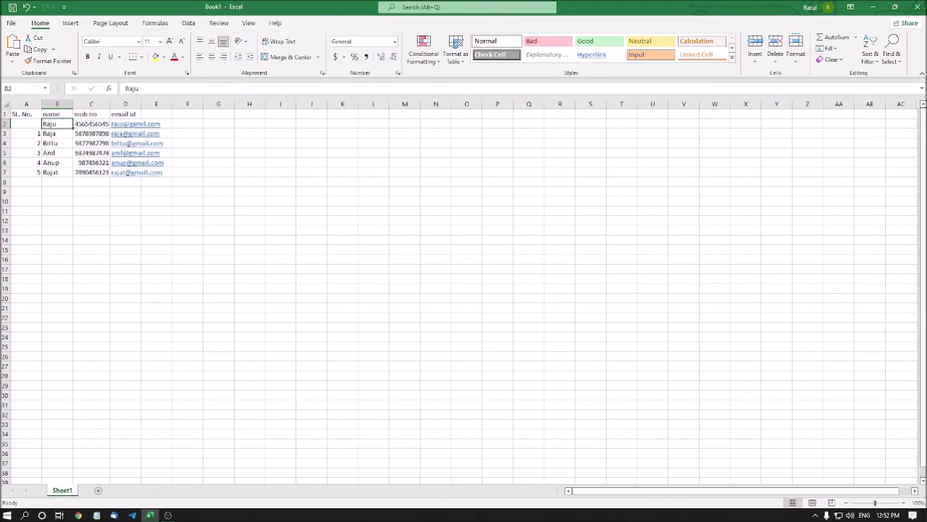
key("shift+space")
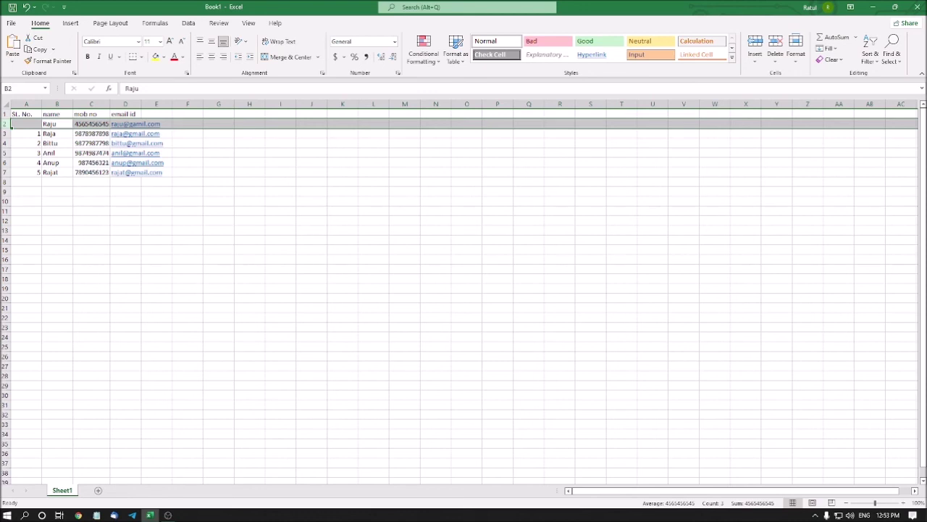
key("alt+h")
key("d")
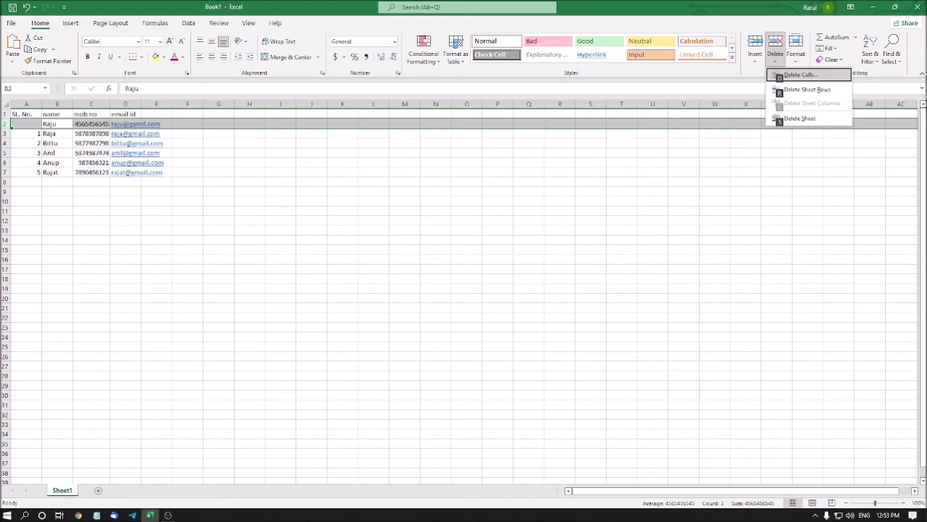
key("Down")
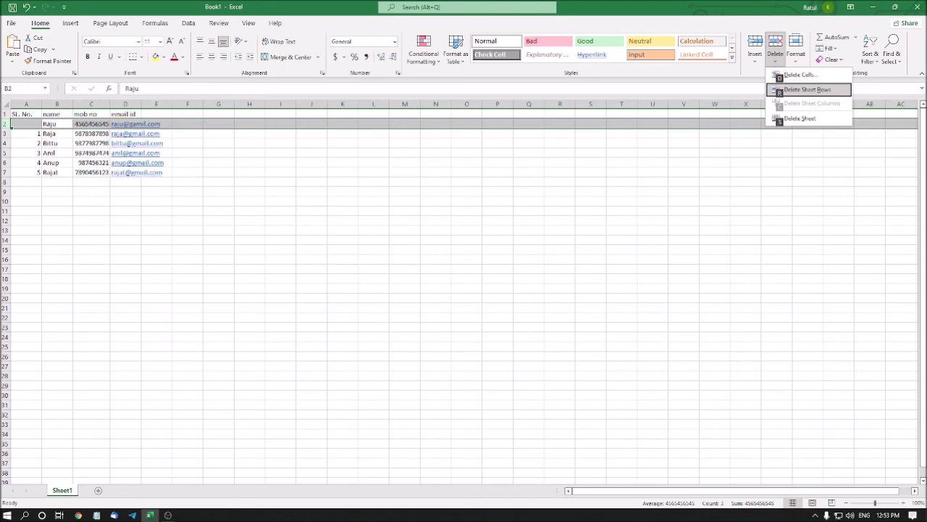
key("Escape")
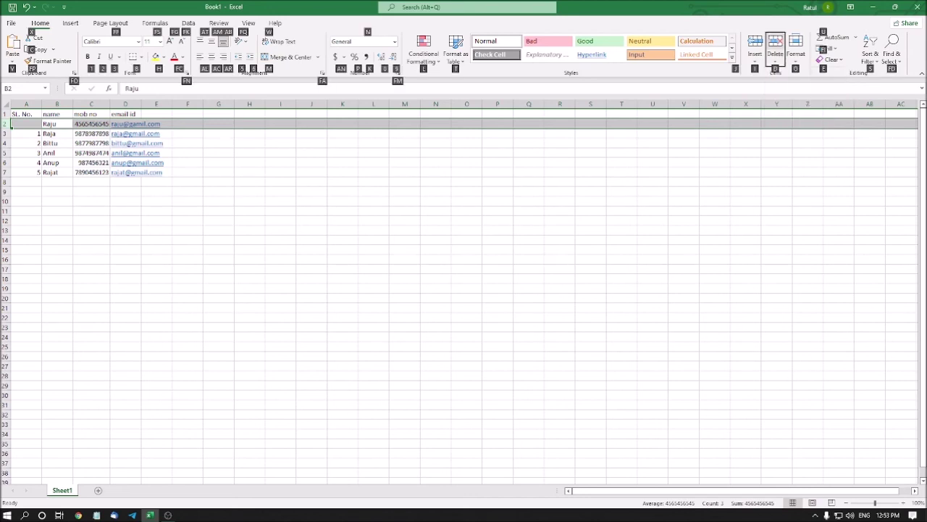
key("Escape")
key("Escape")
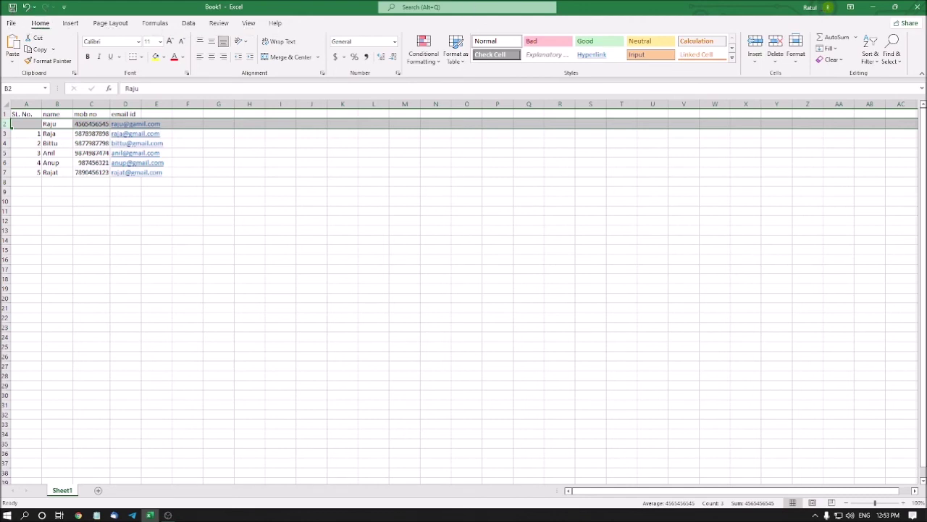
Step: Delete the selected row 2 with the contact record that has no serial number
key("shift+F10")
key("Down")
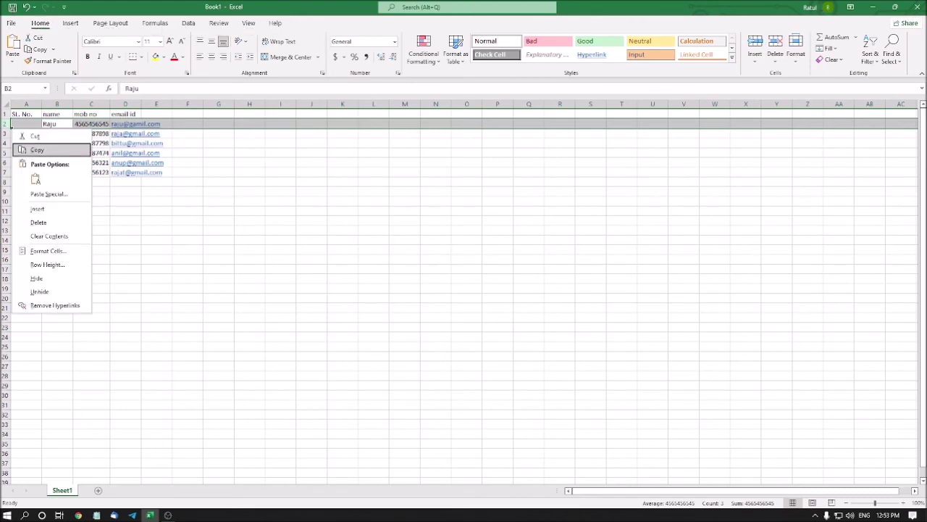
key("Down")
key("Return")
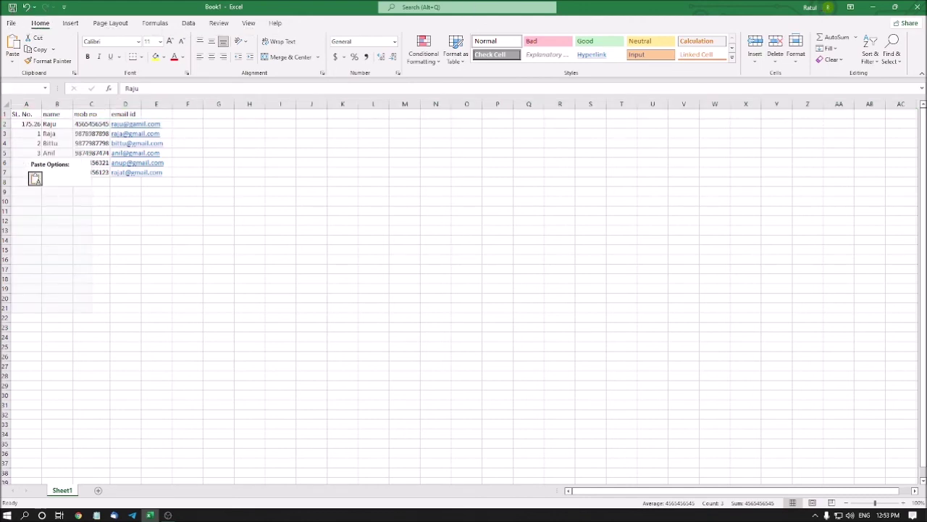
key("shift+F10")
key("Down")
key("Down")
key("Down")
key("Down")
key("Down")
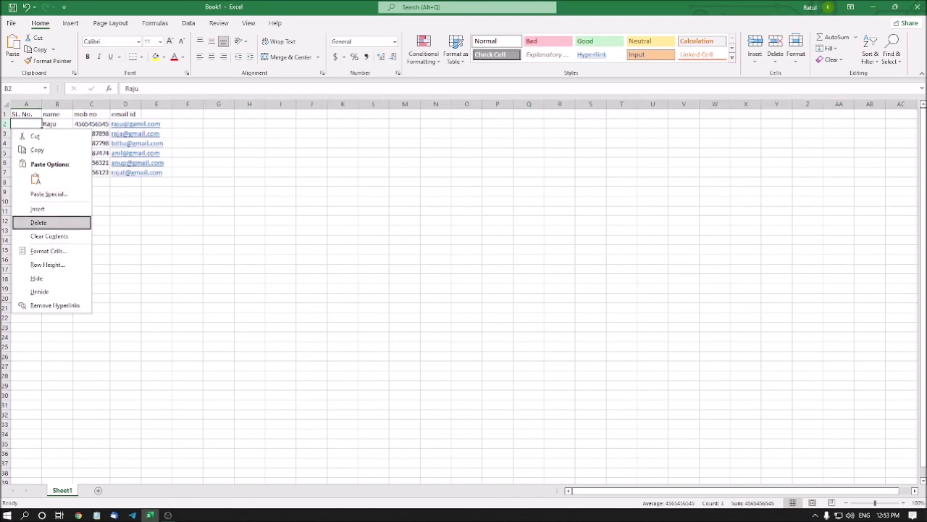
key("Return")
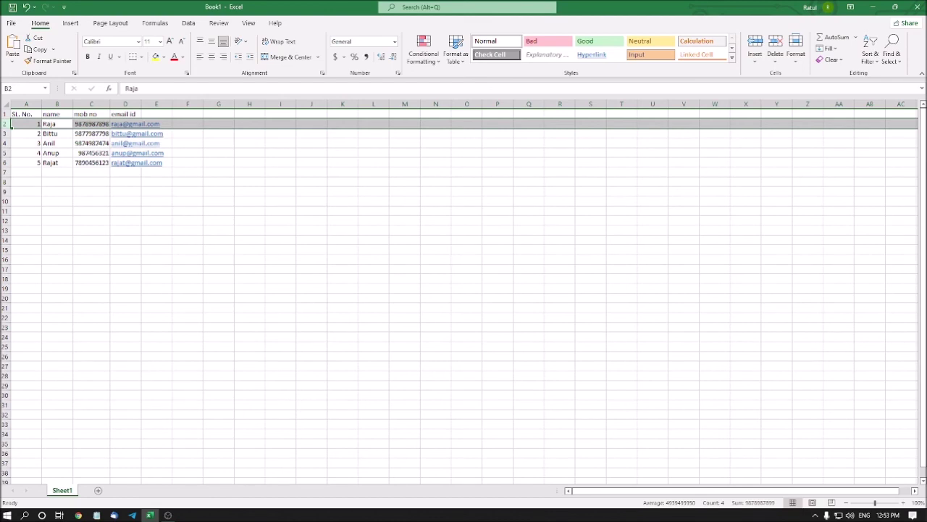
Step: Review the serial number and name cells of the first record below the header row
key("Up")
key("Down")
key("Right")
key("Left")
key("Left")
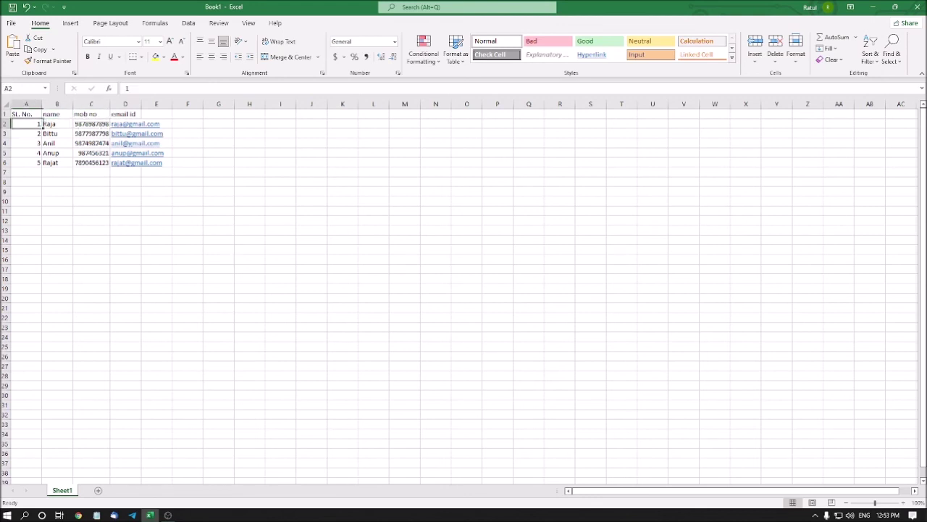
left_click(56, 123)
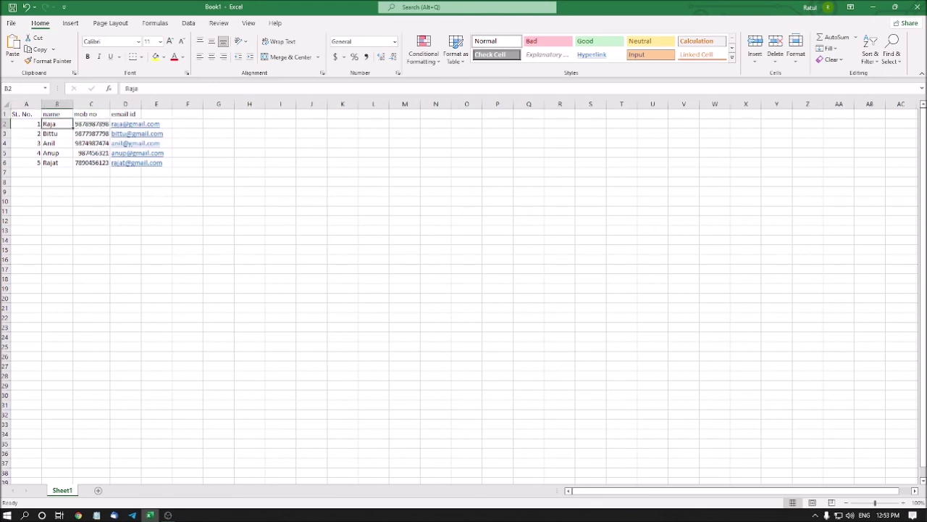
key("Down")
key("Up")
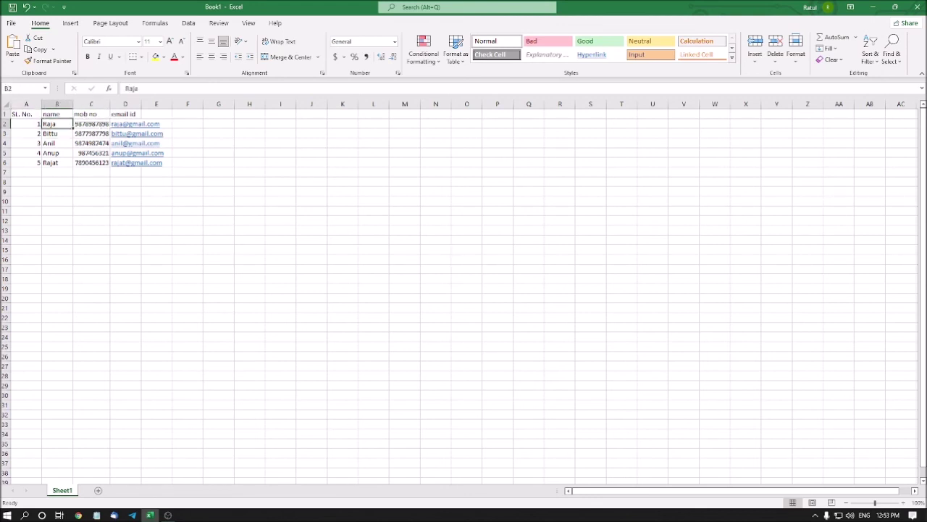